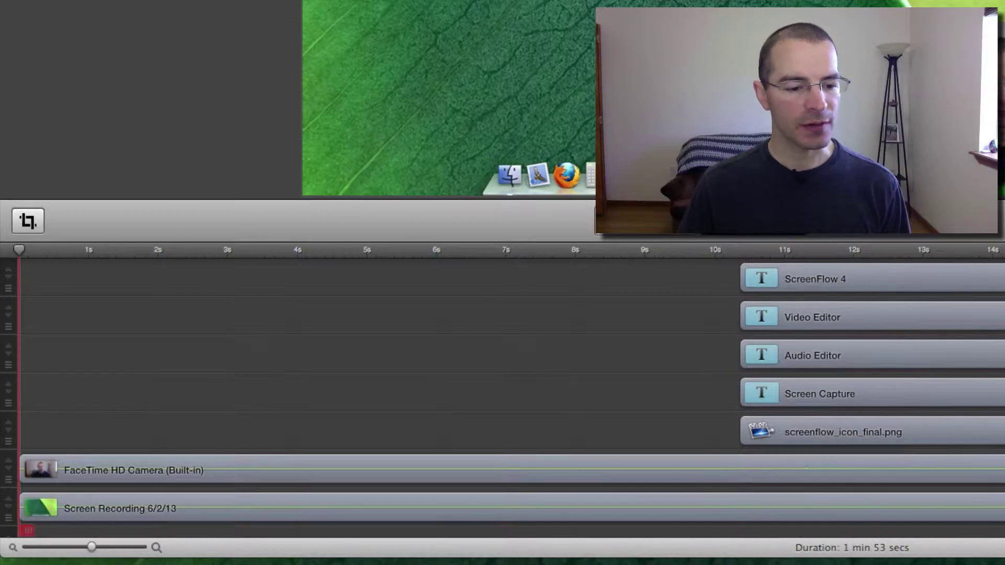
# Select the Screen Recording 6/2/13 clip after first trying the FaceTime HD Camera clip
pyautogui.click(341, 476)
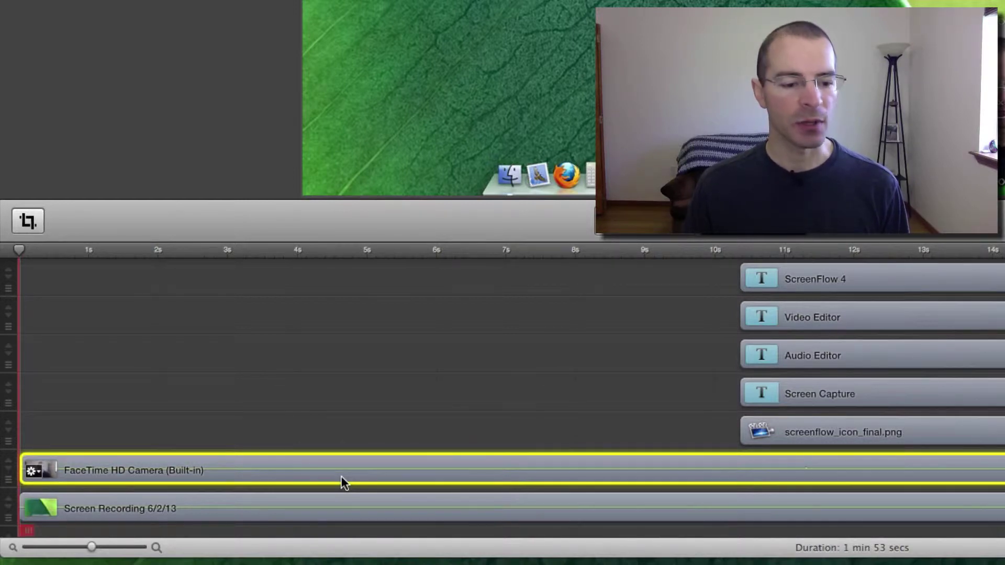
pyautogui.click(339, 510)
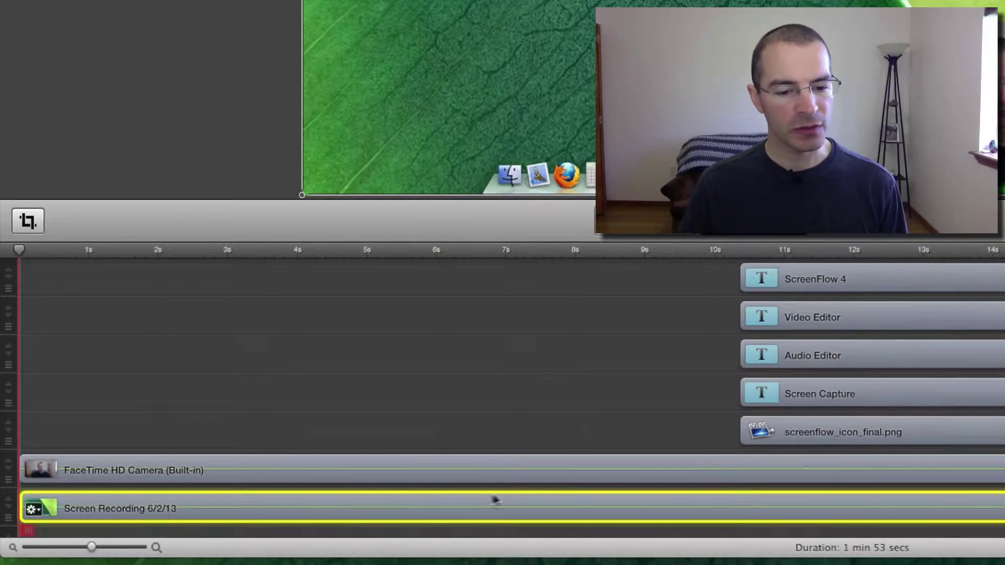
# Detach the Screen Recording 6/2/13 audio onto its own track, then deselect the clip
pyautogui.rightClick(581, 507)
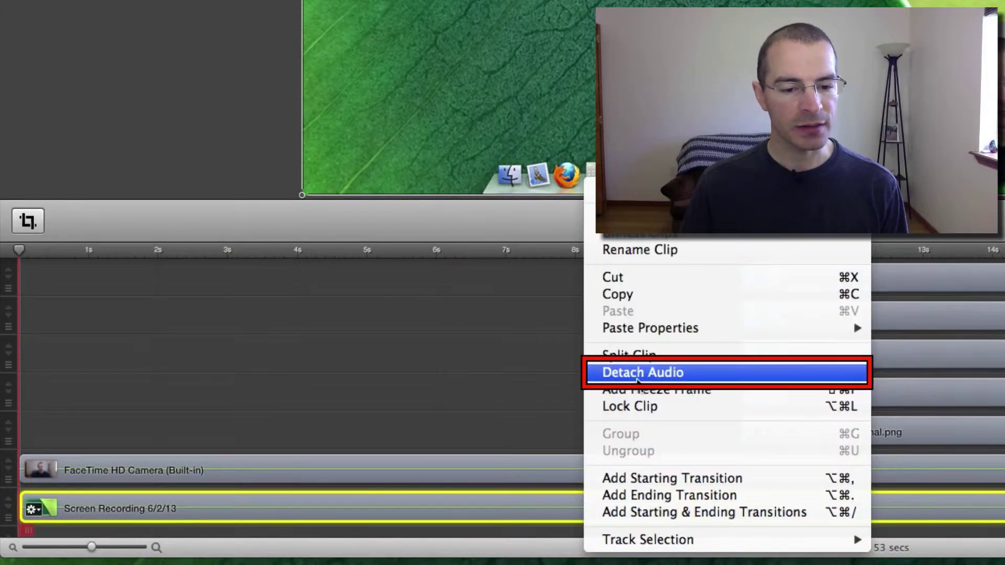
pyautogui.click(637, 377)
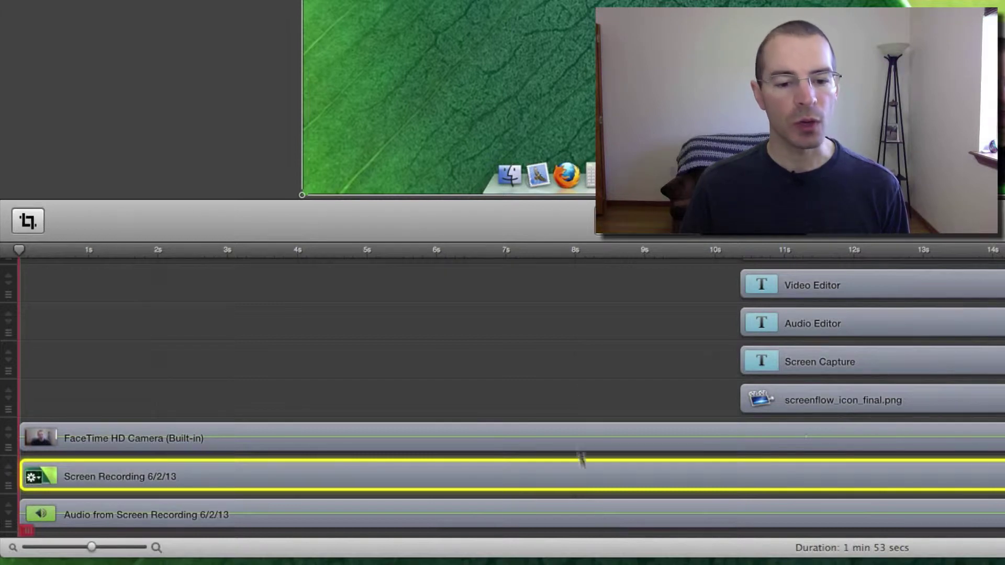
pyautogui.click(567, 364)
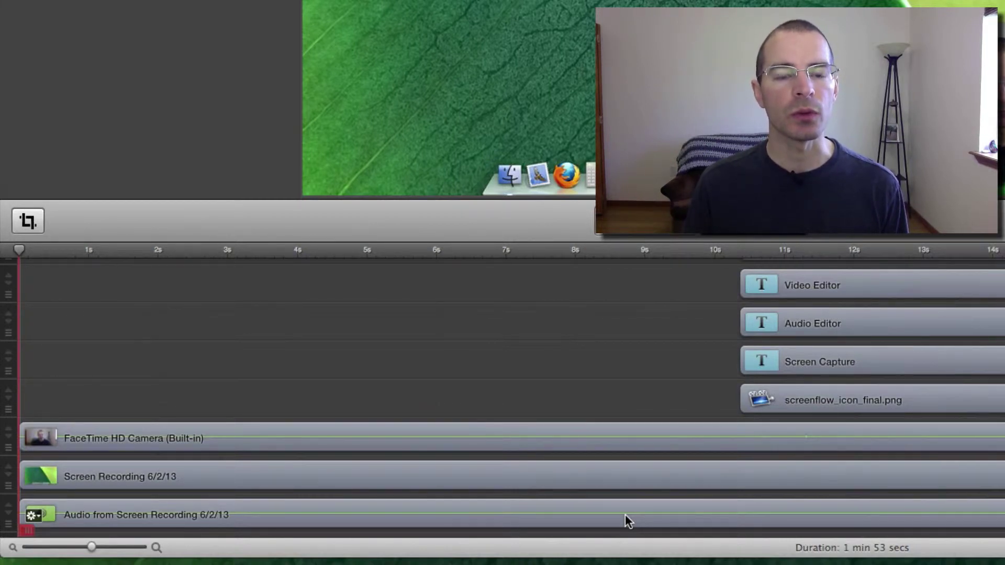
# Slide the detached audio clip later, then drop it back at the timeline start
pyautogui.click(554, 521)
pyautogui.moveTo(551, 515); pyautogui.dragTo(653, 510)
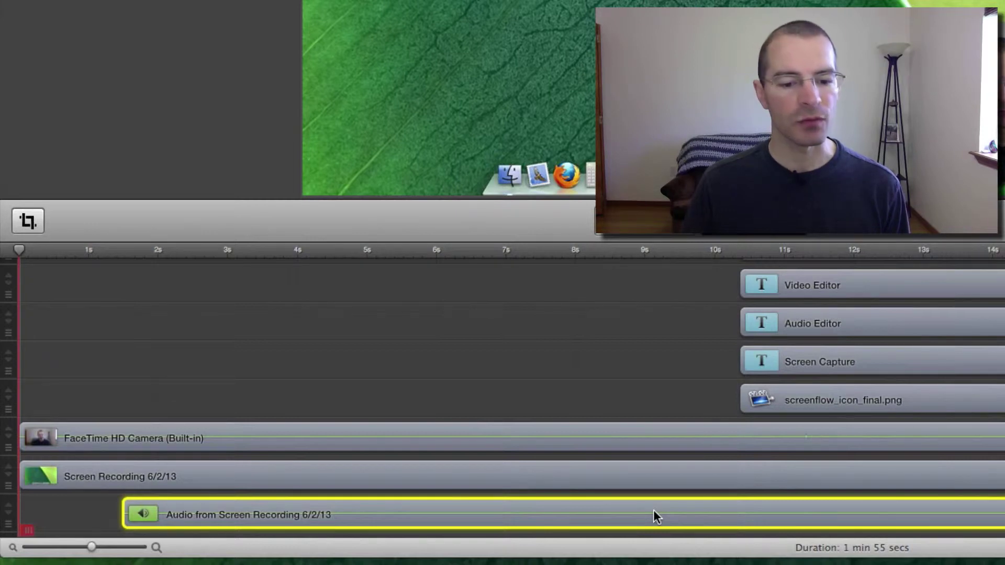
pyautogui.moveTo(653, 510); pyautogui.dragTo(539, 510)
pyautogui.click(540, 297)
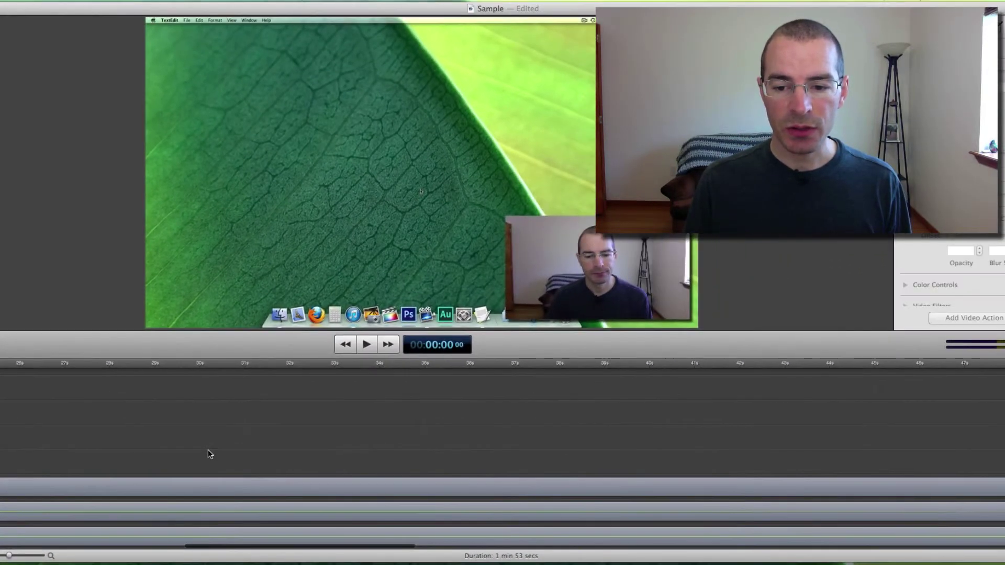
# Play the timeline from about 1m31s, then park the playhead at 1:35.03
pyautogui.hscroll(10, 208, 454)
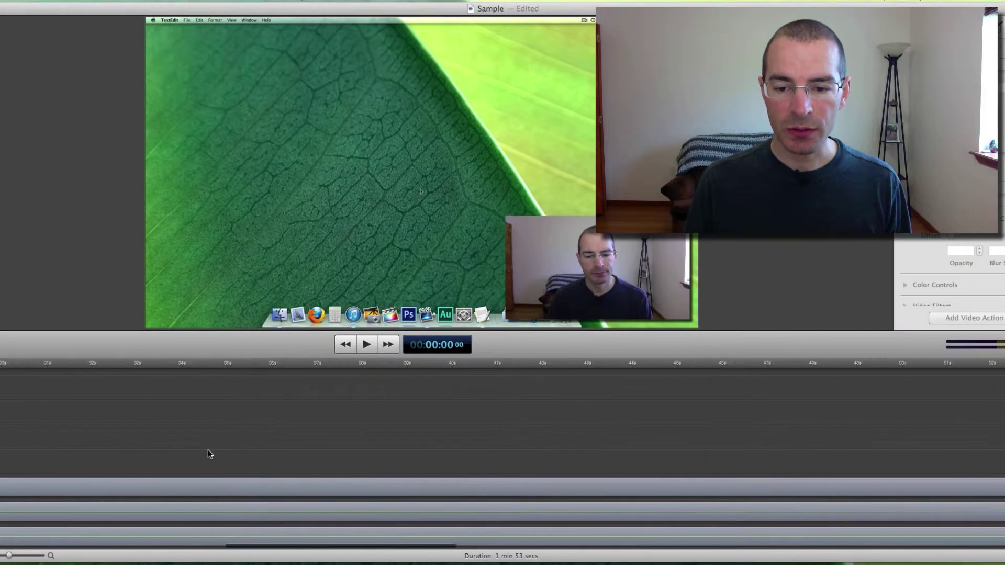
pyautogui.hscroll(10, 208, 451)
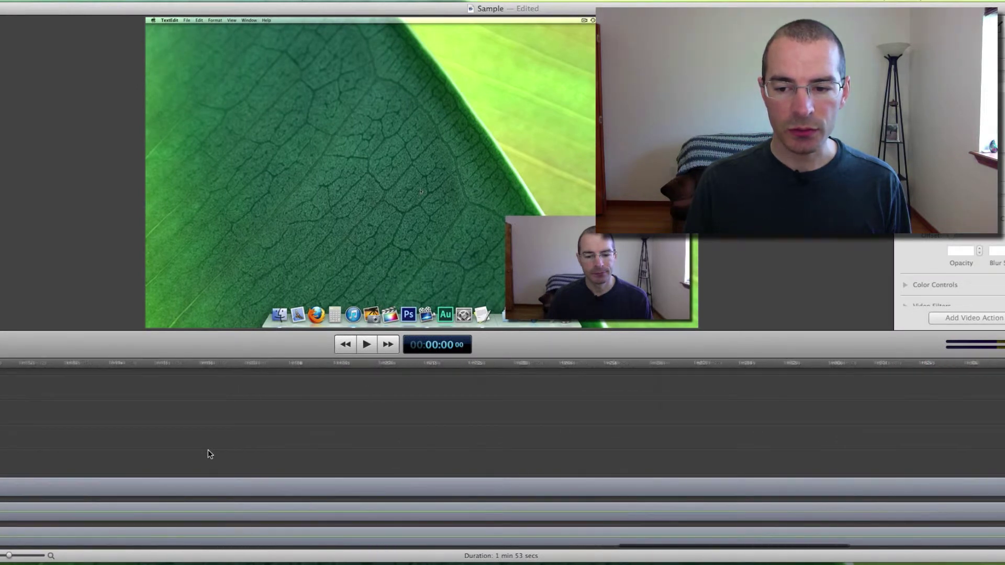
pyautogui.hscroll(3, 209, 451)
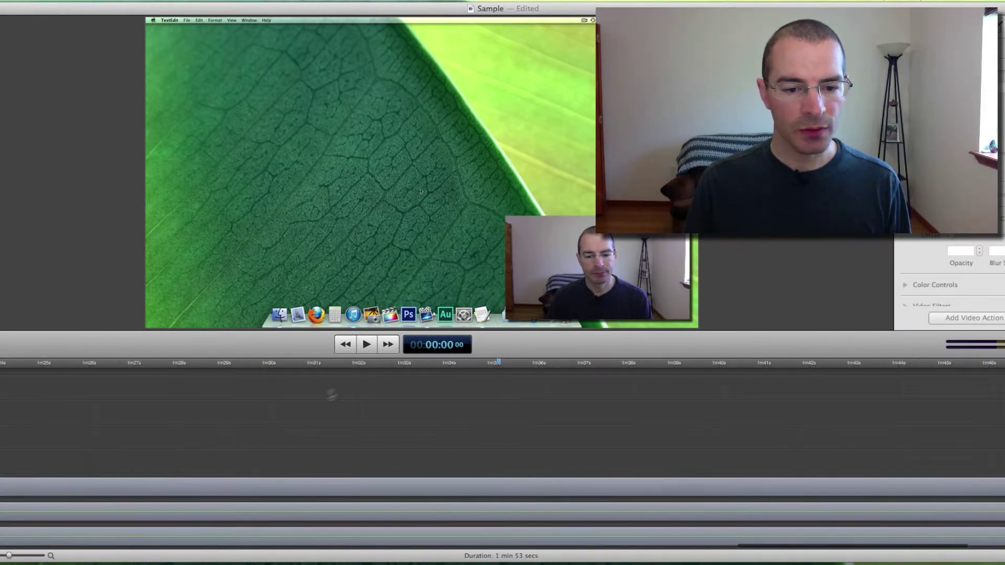
pyautogui.click(356, 366)
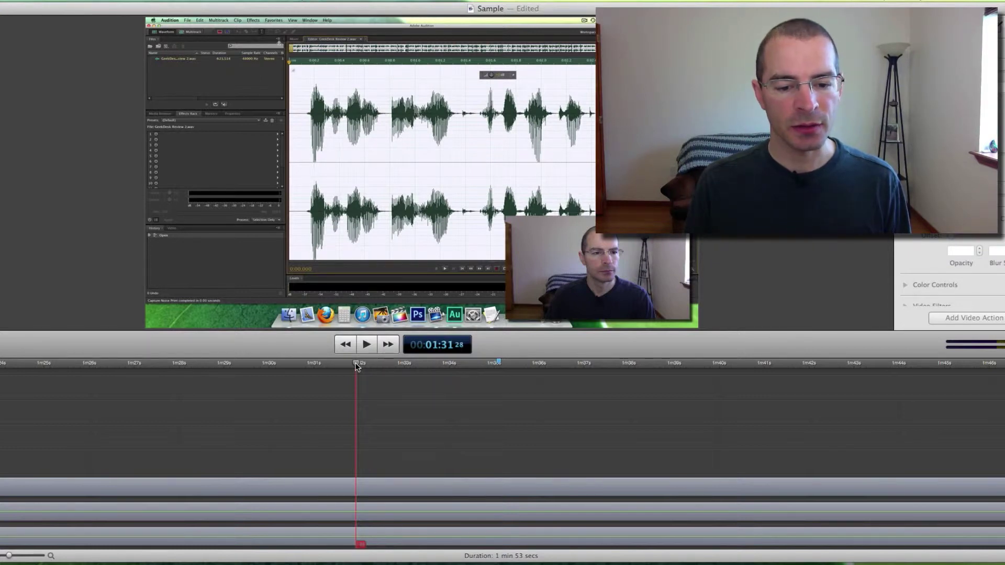
pyautogui.press('space')
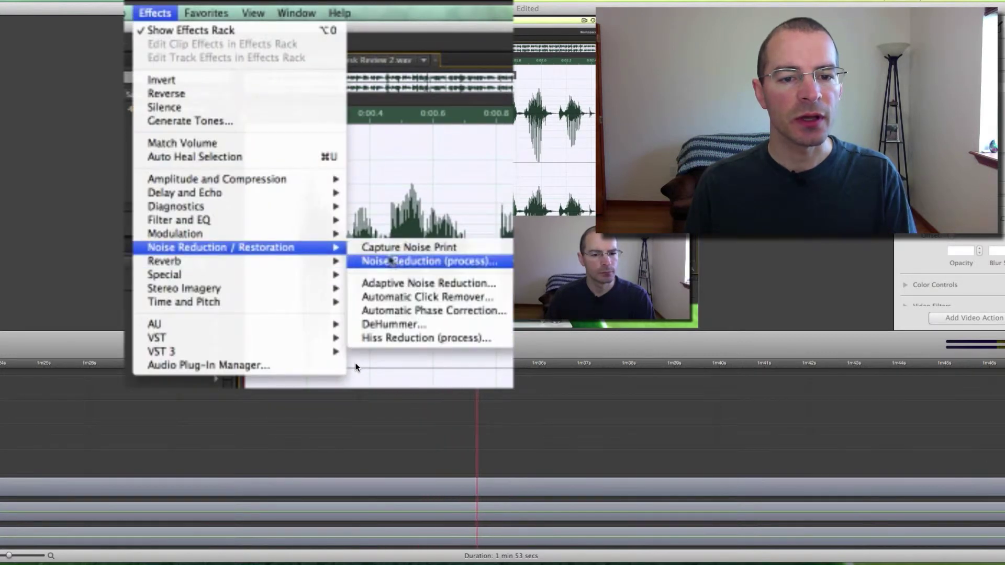
pyautogui.press('space')
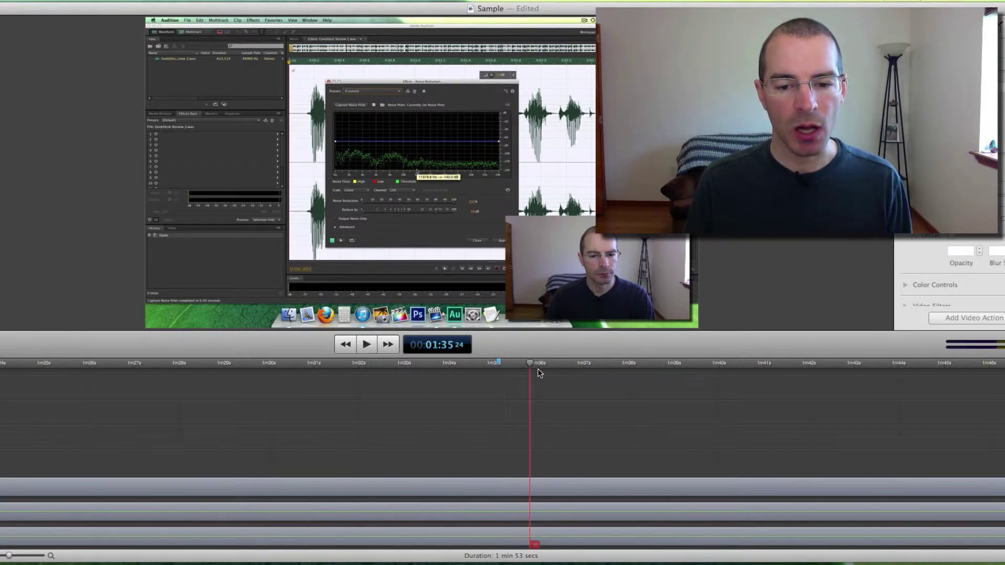
pyautogui.moveTo(530, 365); pyautogui.dragTo(501, 364)
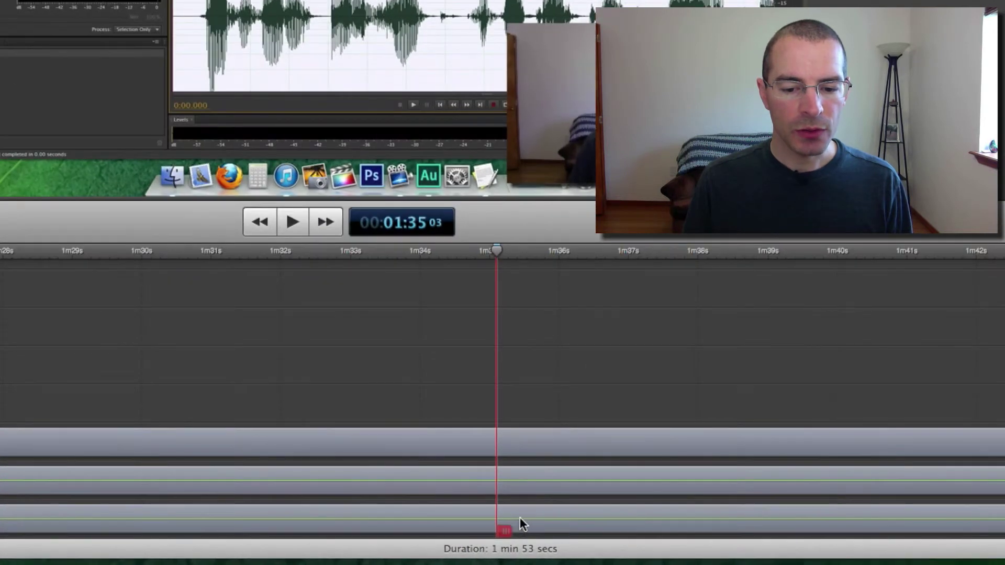
# Split the screen recording at 1:35.03 and move the second part to 1:36.15, leaving a gap
pyautogui.click(519, 516)
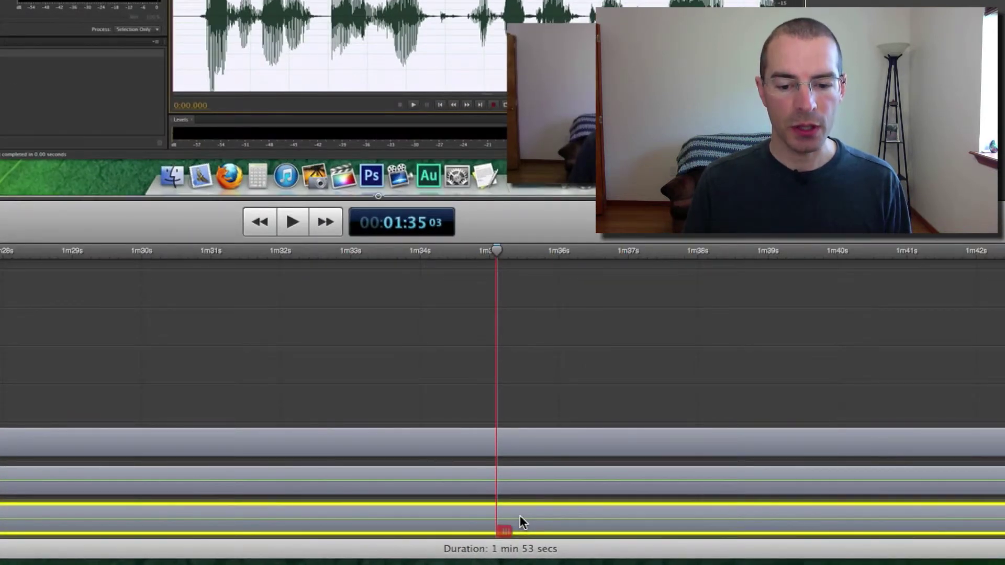
pyautogui.rightClick(520, 516)
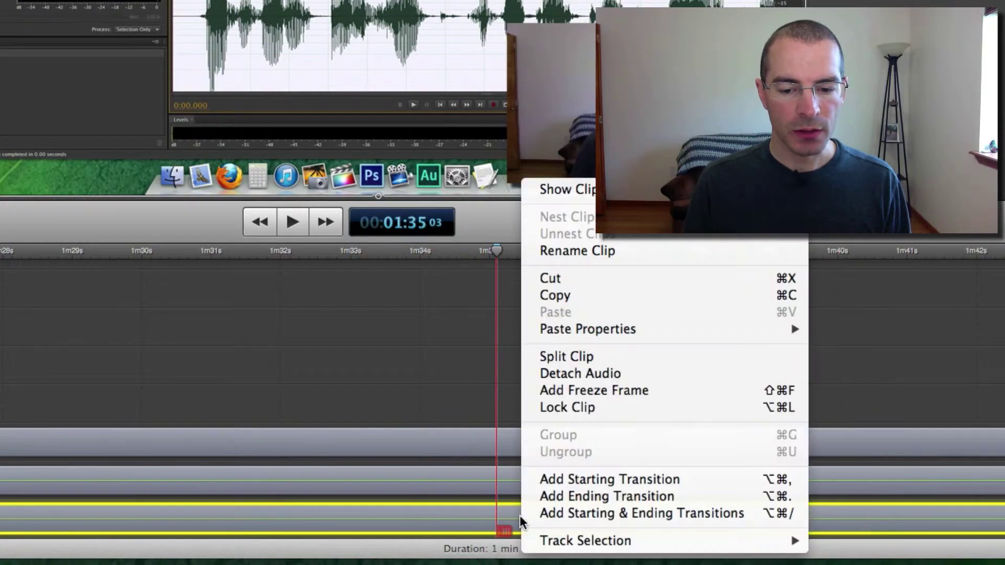
pyautogui.click(553, 358)
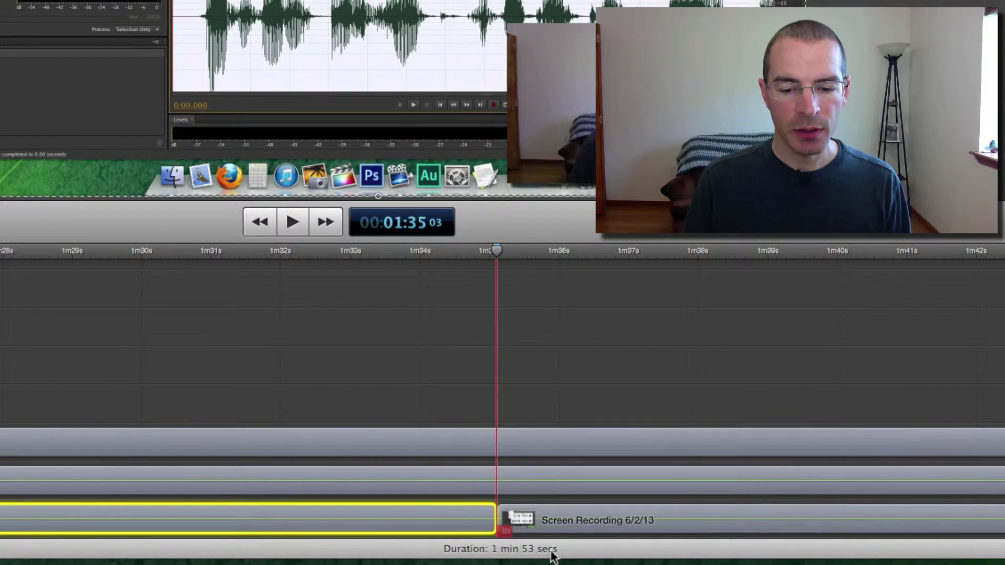
pyautogui.moveTo(564, 522); pyautogui.dragTo(661, 521)
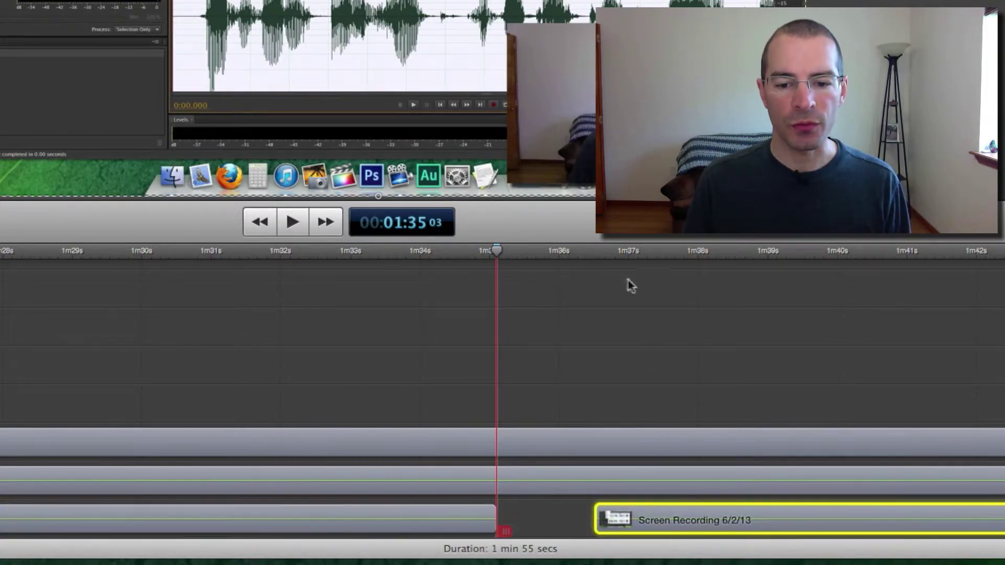
pyautogui.click(586, 253)
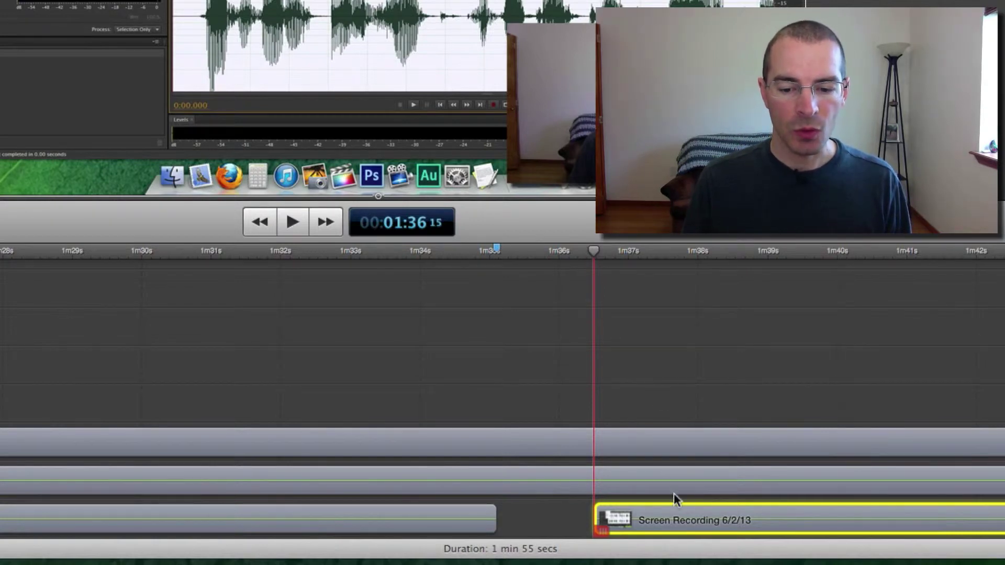
# Add a freeze frame before the second recording part and stretch it left to close the gap
pyautogui.rightClick(661, 519)
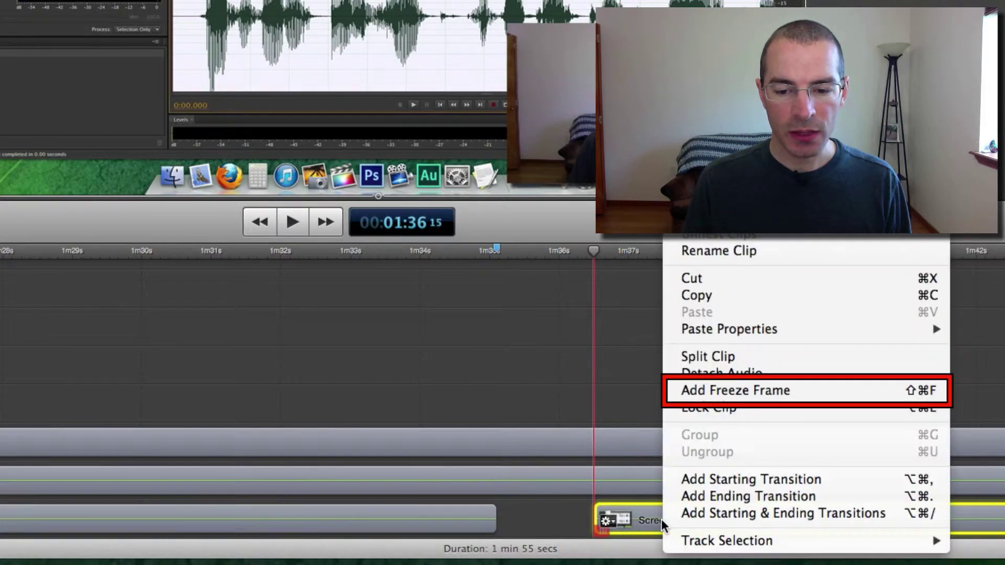
pyautogui.click(697, 396)
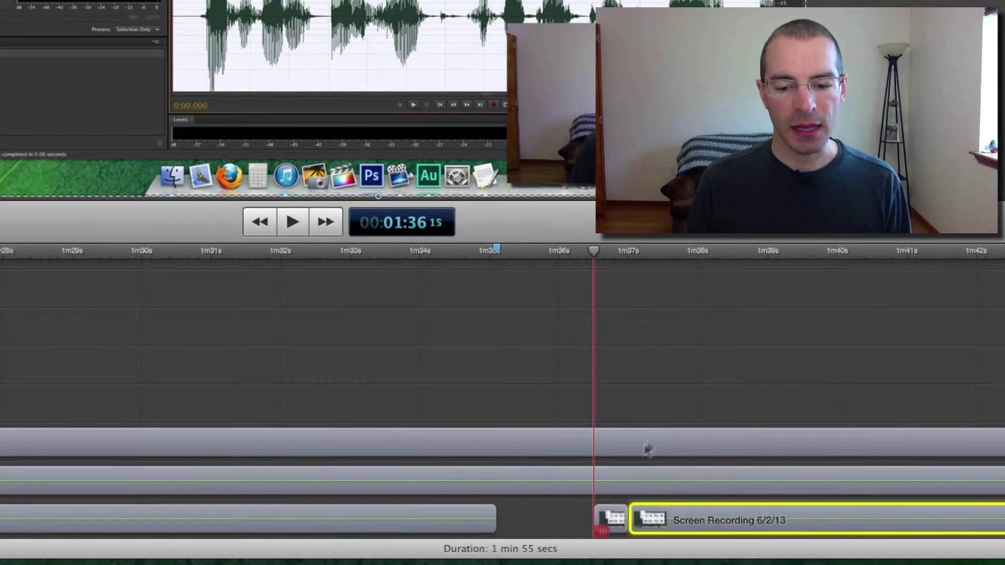
pyautogui.click(611, 518)
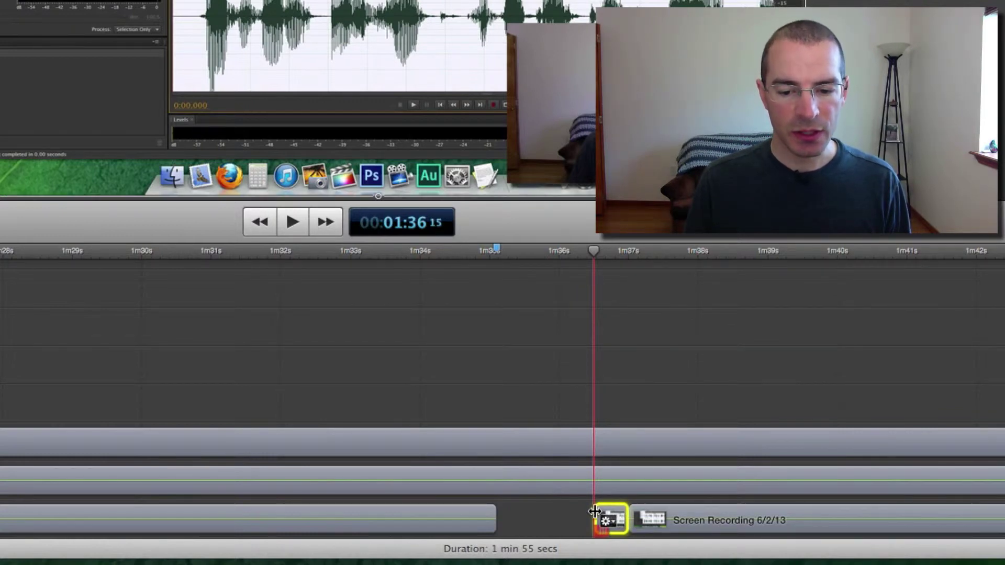
pyautogui.moveTo(592, 509); pyautogui.dragTo(498, 510)
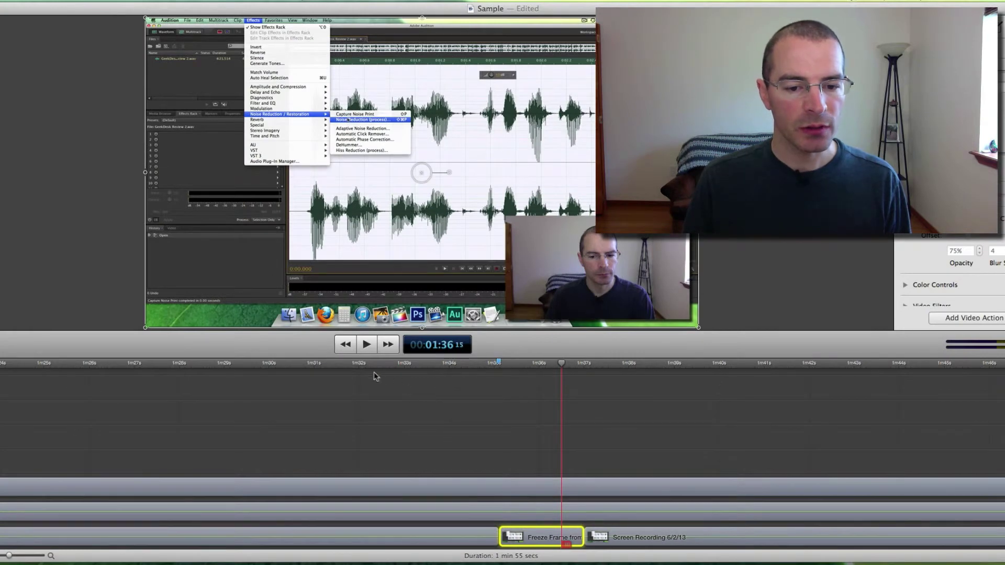
# Preview playback from 1m32s to about 1:37
pyautogui.click(360, 368)
pyautogui.press('space')
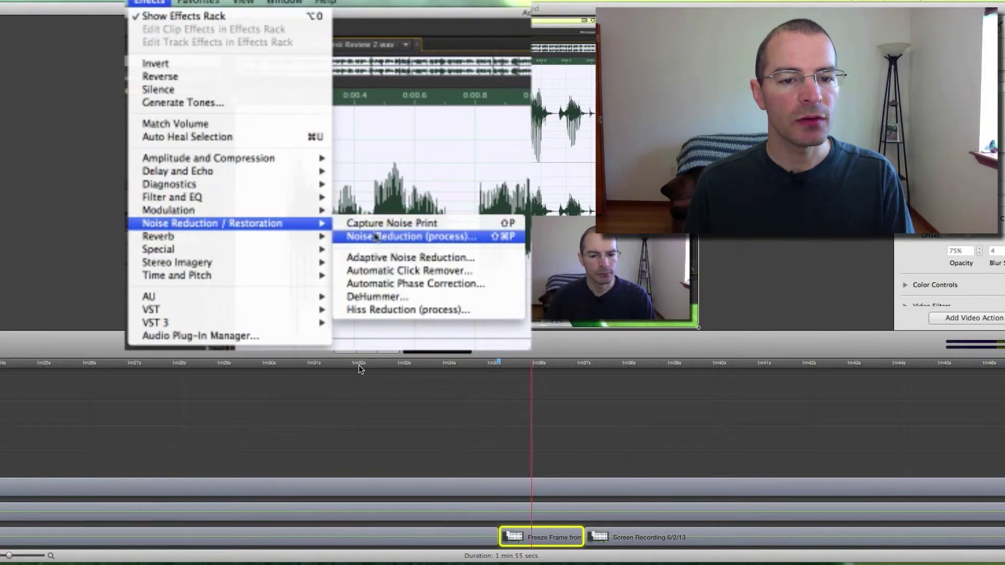
pyautogui.press('space')
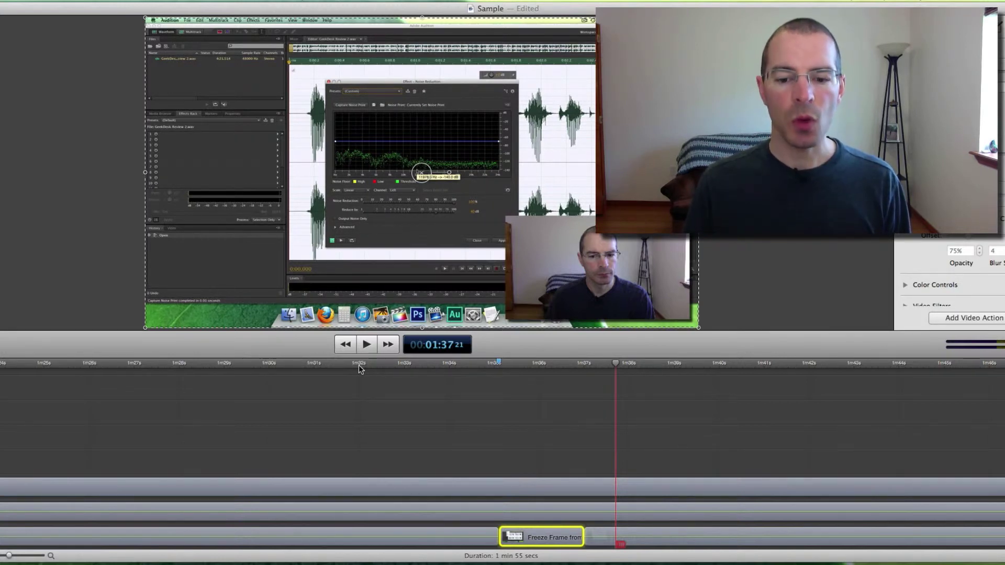
# Undo the freeze frame, then split camera, camera audio and screen recording at about 1m35s
pyautogui.hscroll(10, 529, 453)
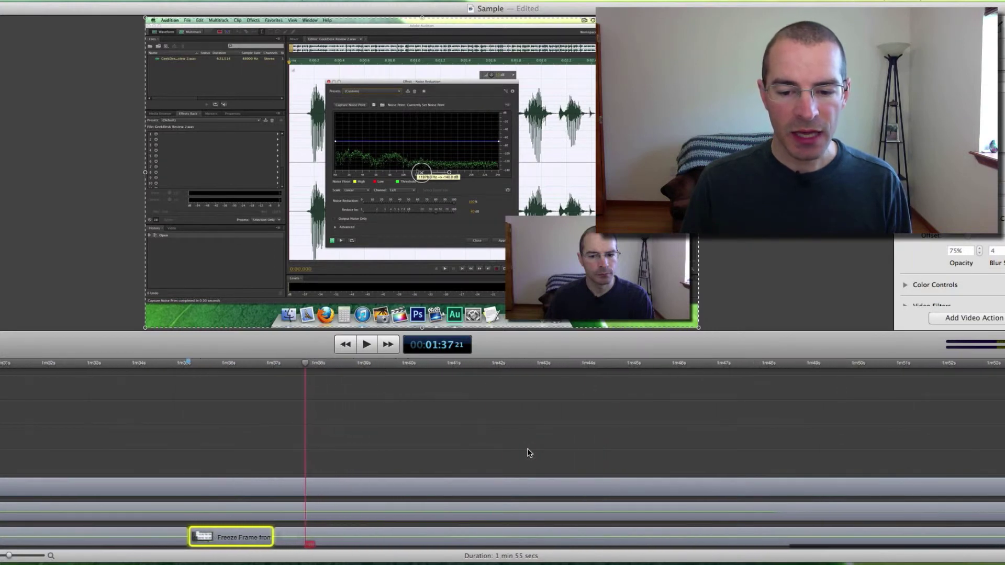
pyautogui.click(507, 536)
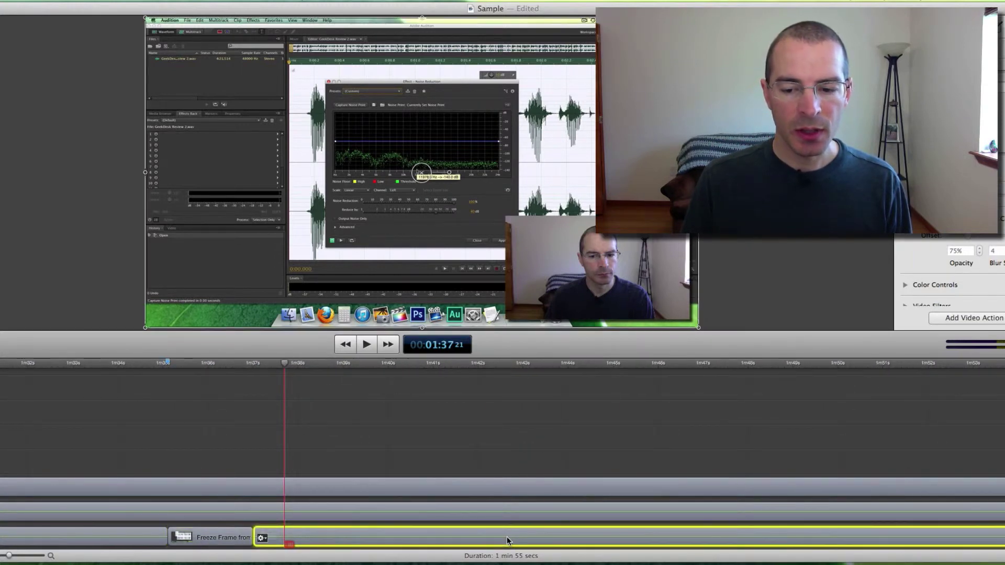
pyautogui.hscroll(6, 506, 536)
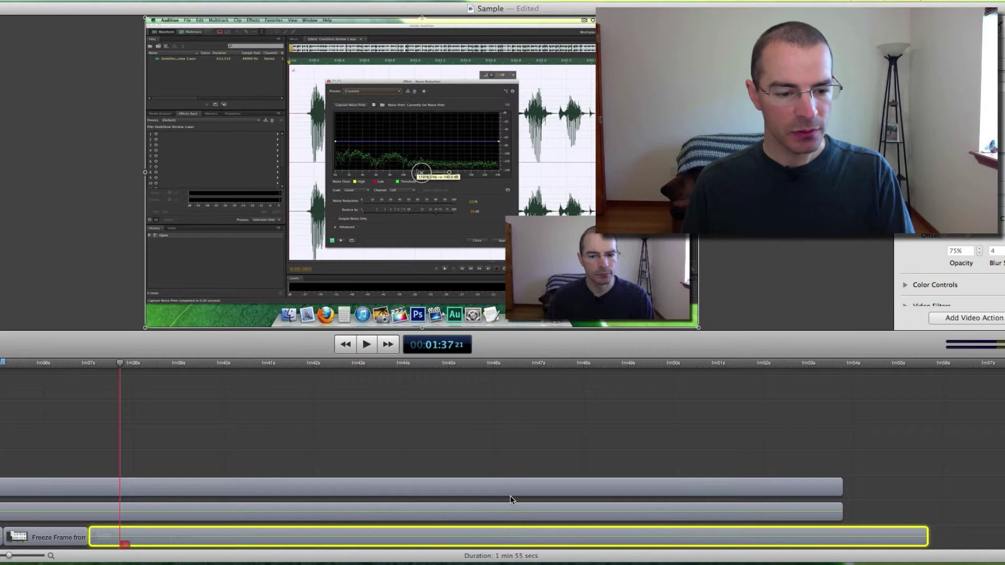
pyautogui.press('super+z')
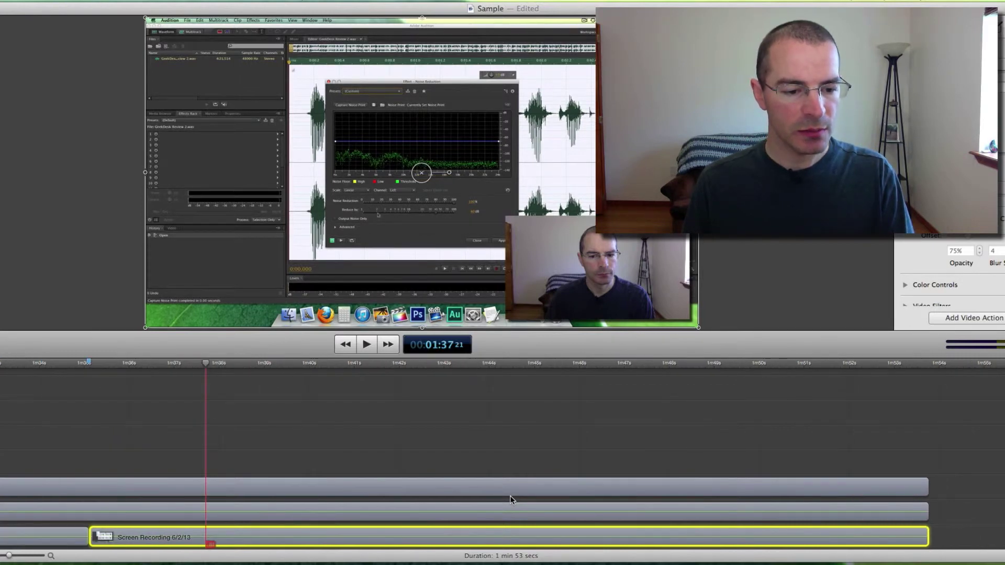
pyautogui.press('super+z')
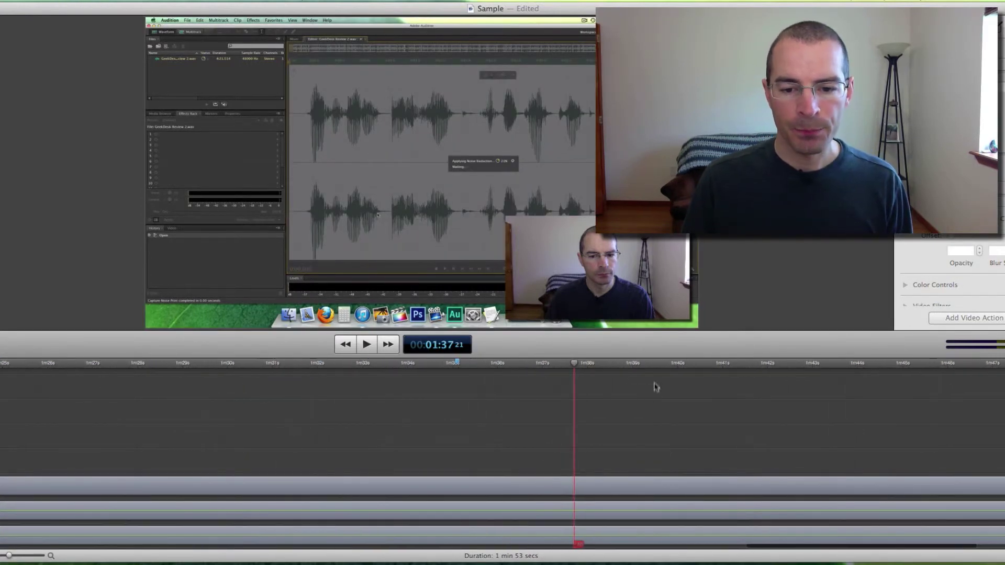
pyautogui.moveTo(574, 364); pyautogui.dragTo(459, 368)
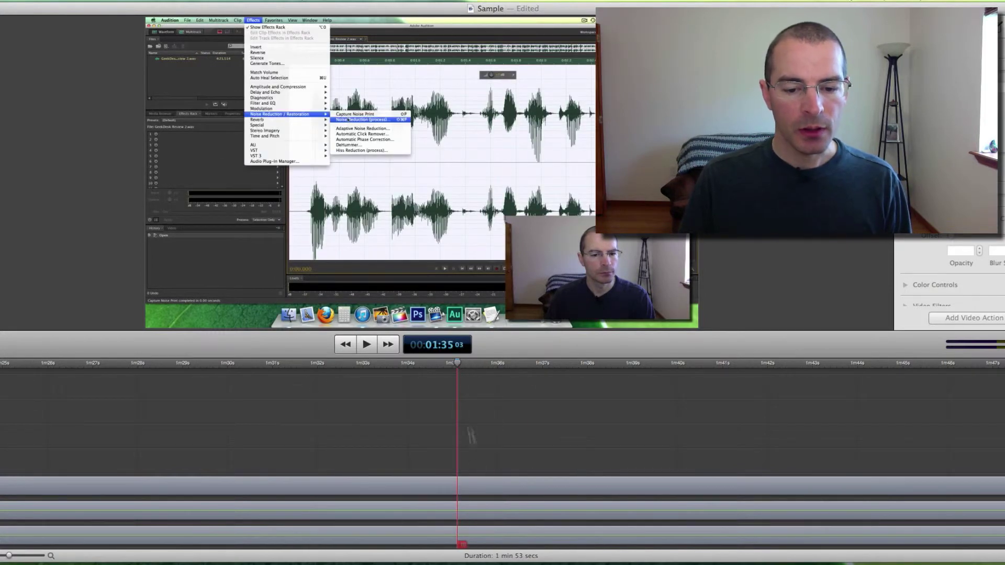
pyautogui.press('t')
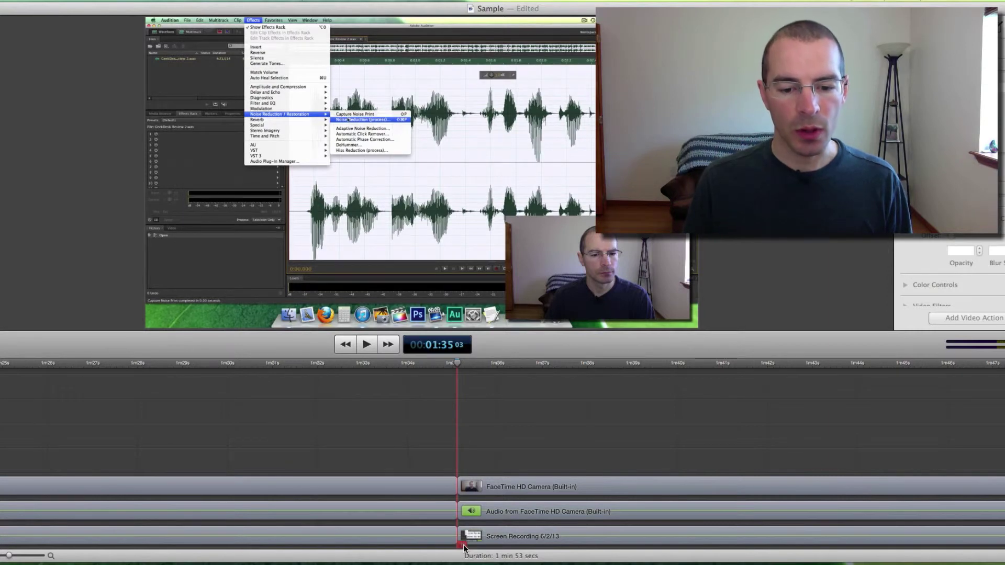
# Add a freeze frame at 1:35.03, push the screen recording later and stretch the freeze frame into the gap
pyautogui.click(492, 546)
pyautogui.rightClick(493, 545)
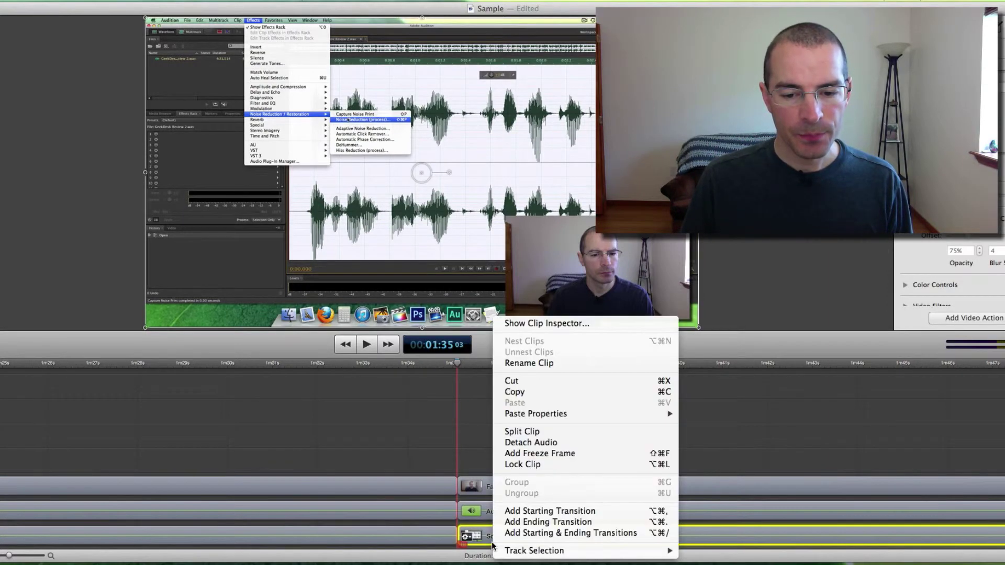
pyautogui.click(528, 453)
pyautogui.moveTo(556, 538); pyautogui.dragTo(622, 534)
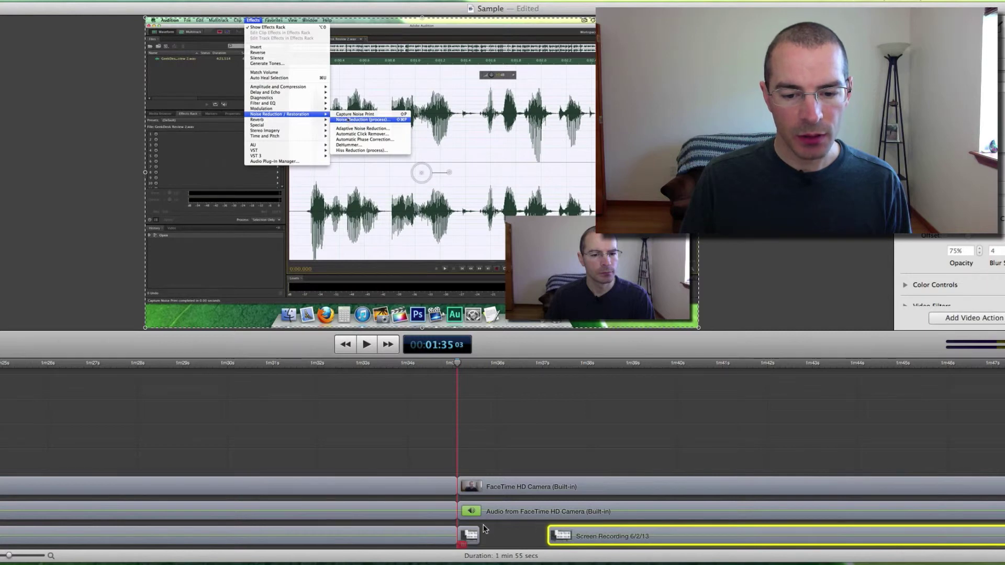
pyautogui.doubleClick(481, 537)
pyautogui.moveTo(480, 537); pyautogui.dragTo(547, 544)
pyautogui.click(628, 426)
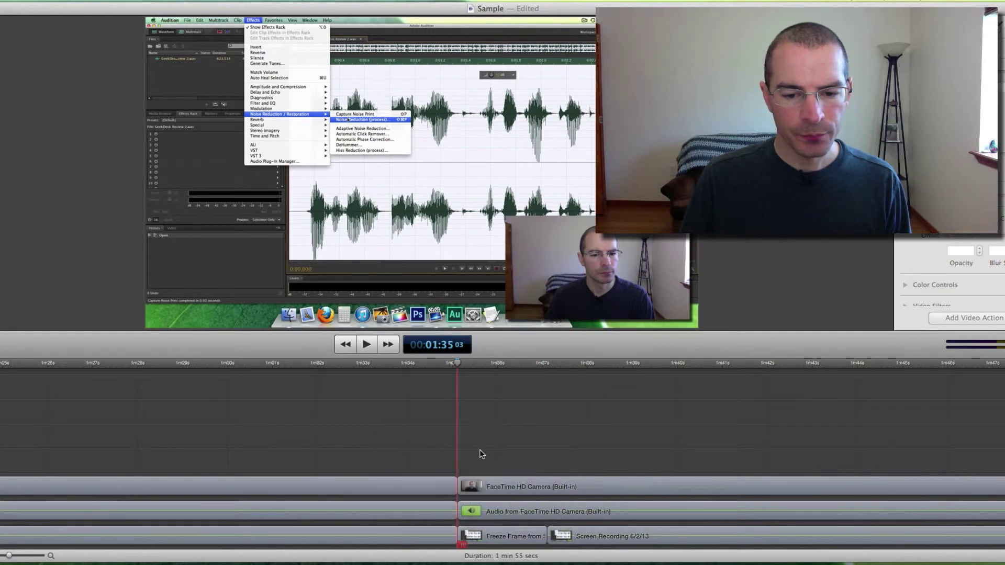
# Shift the camera clip later to match the gap, so clips end near 1:55
pyautogui.moveTo(521, 487); pyautogui.dragTo(678, 510)
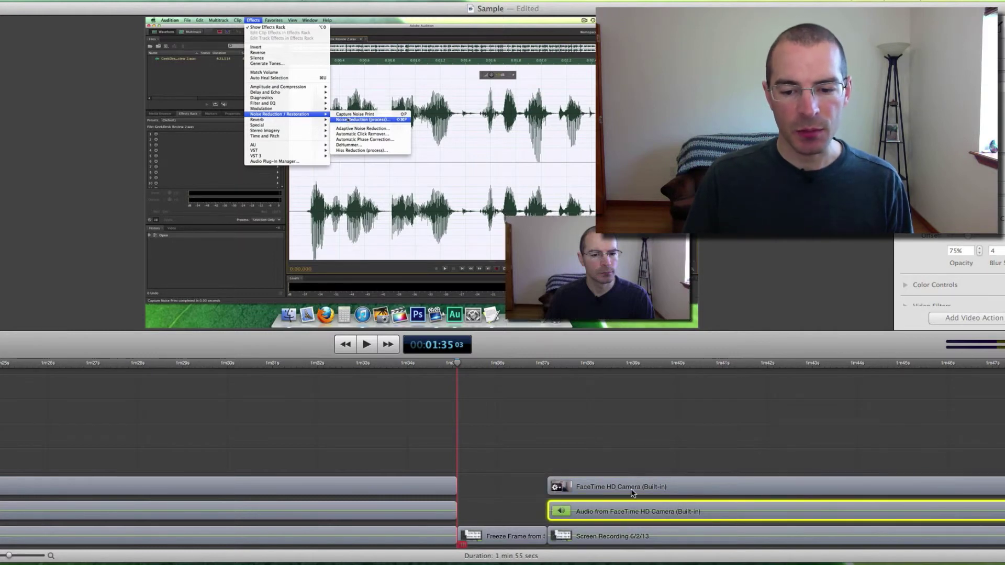
pyautogui.hscroll(7, 613, 482)
pyautogui.hscroll(2, 613, 482)
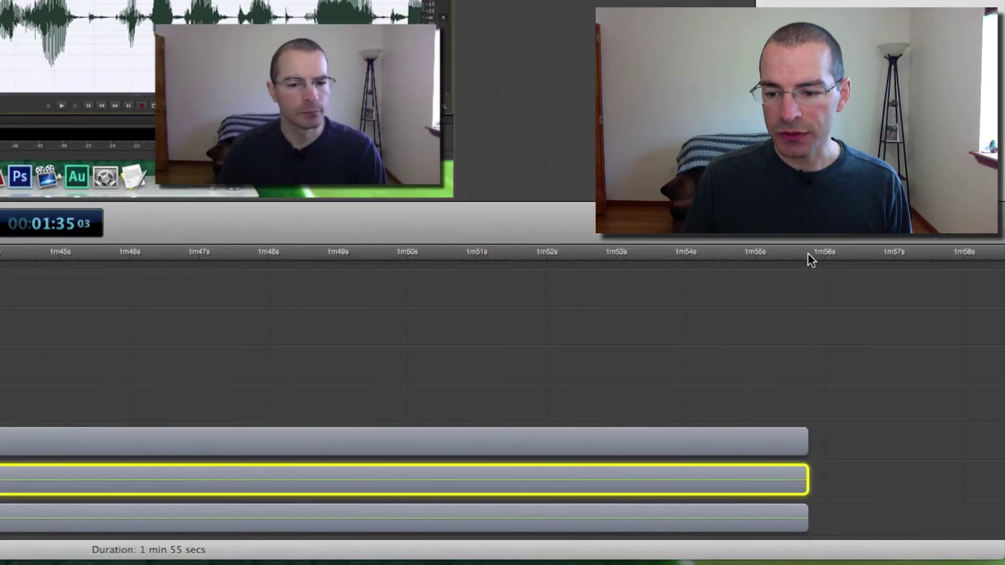
pyautogui.click(929, 363)
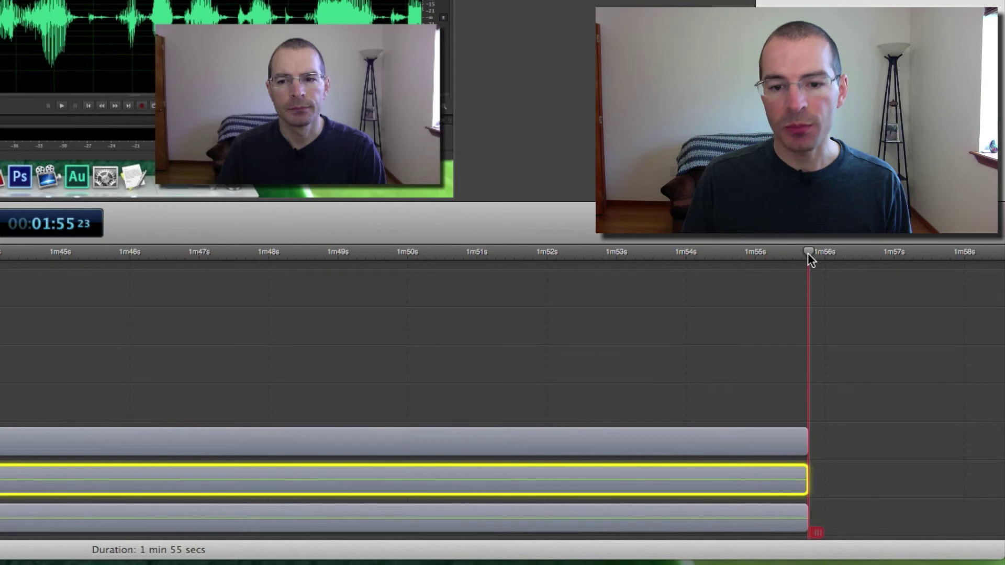
# Append a freeze frame to the end of the bottom screen recording and preview it at 01:56
pyautogui.click(717, 512)
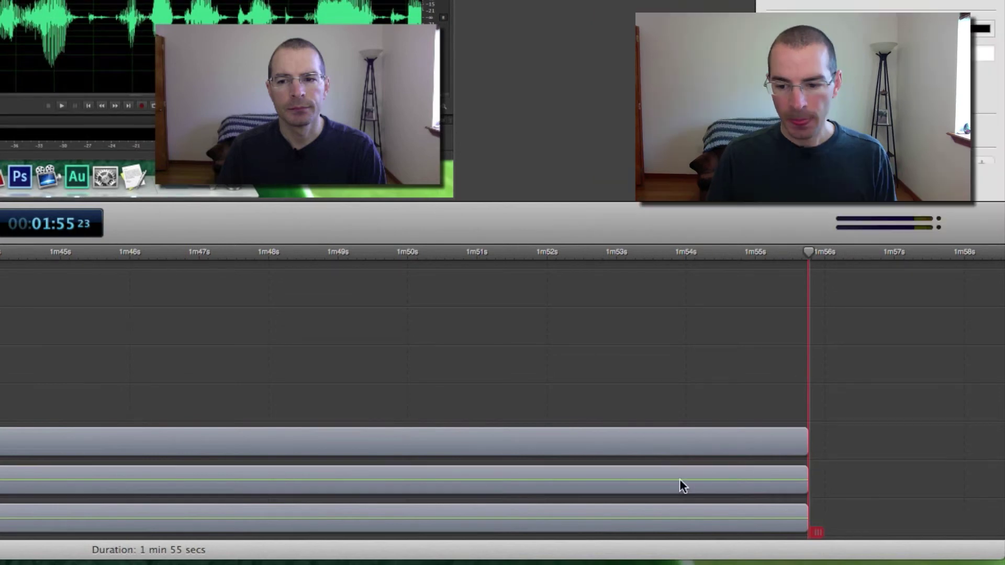
pyautogui.rightClick(717, 512)
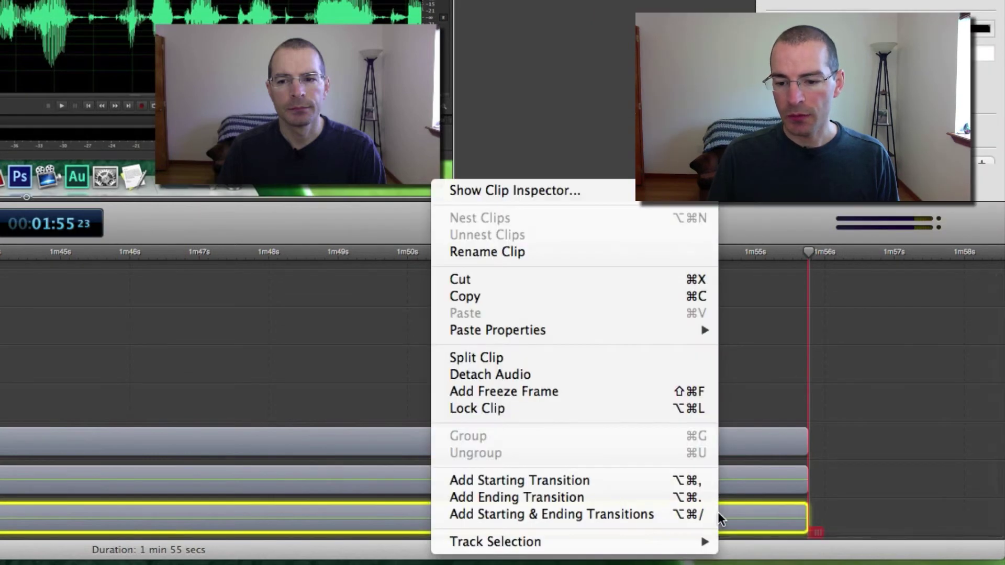
pyautogui.click(639, 398)
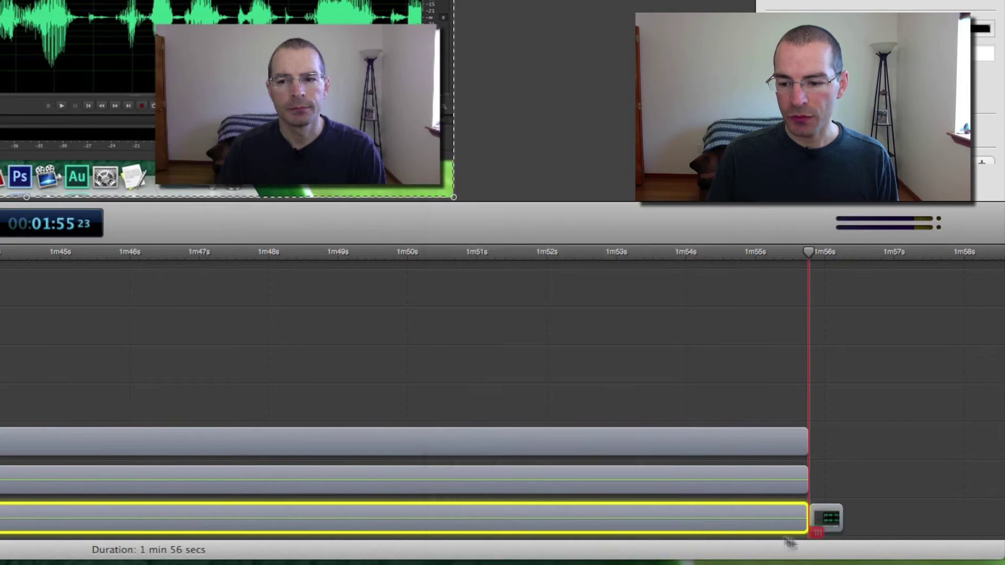
pyautogui.click(826, 252)
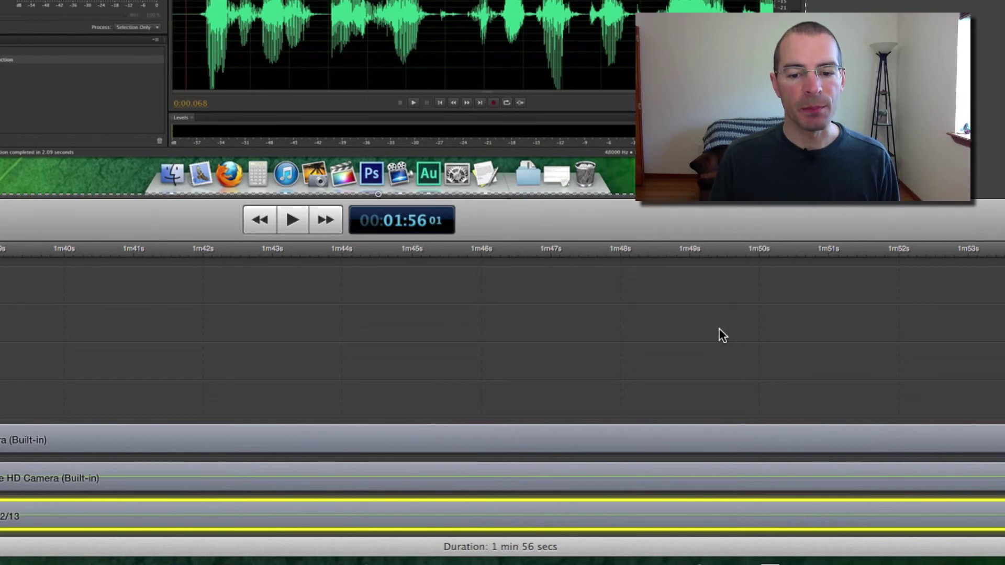
# Insert a freeze frame into the bottom-track screen recording at 1:46.05
pyautogui.click(492, 254)
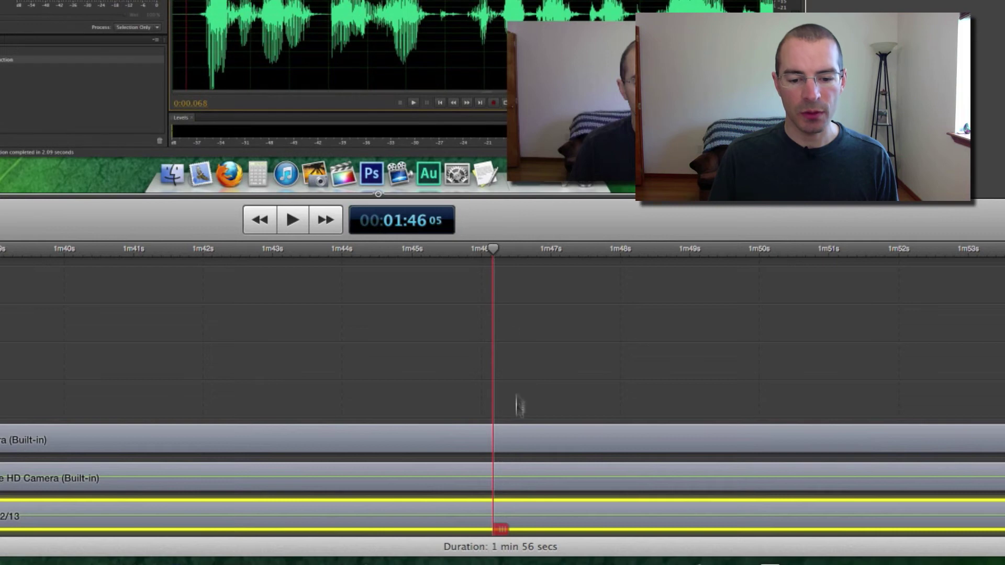
pyautogui.rightClick(507, 509)
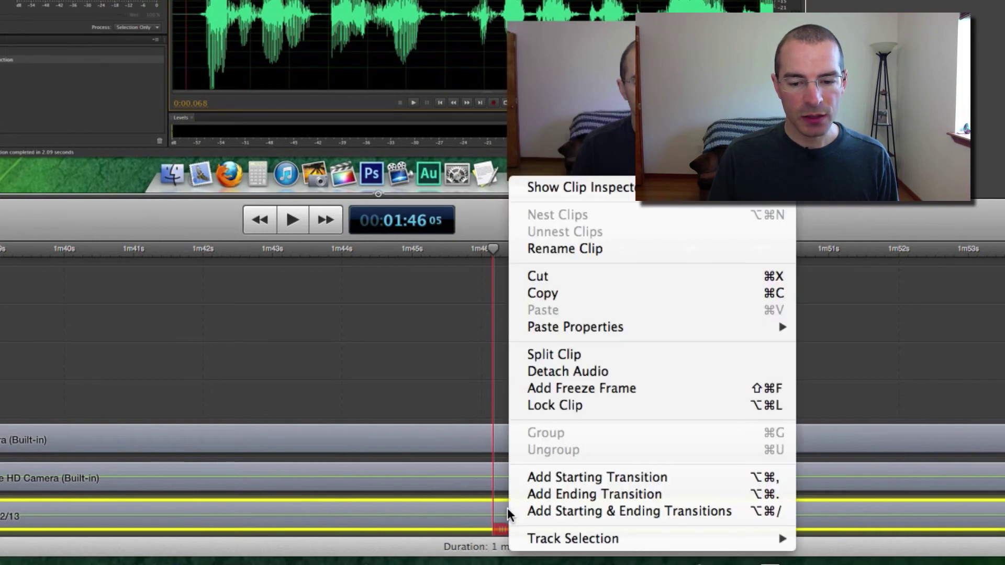
pyautogui.click(560, 391)
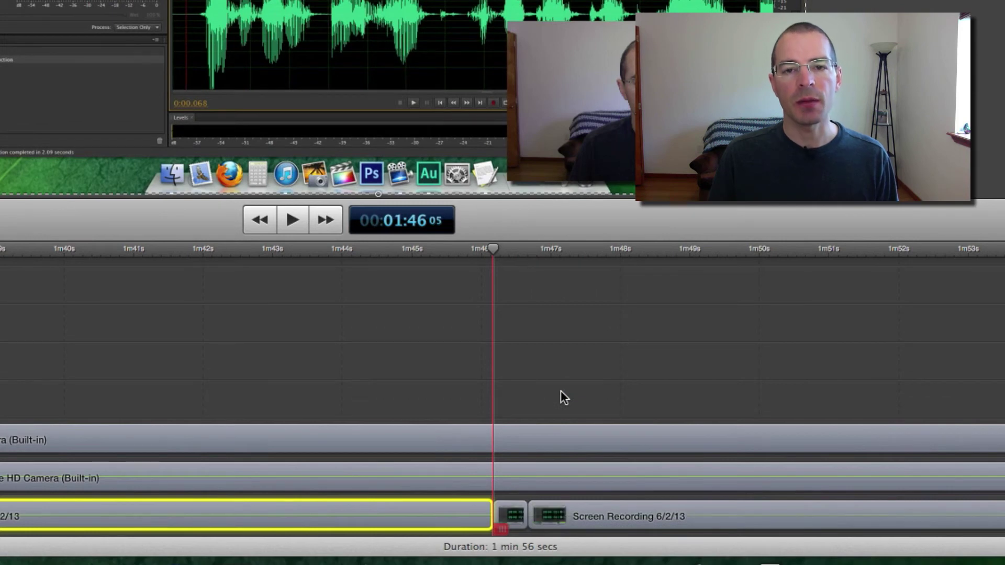